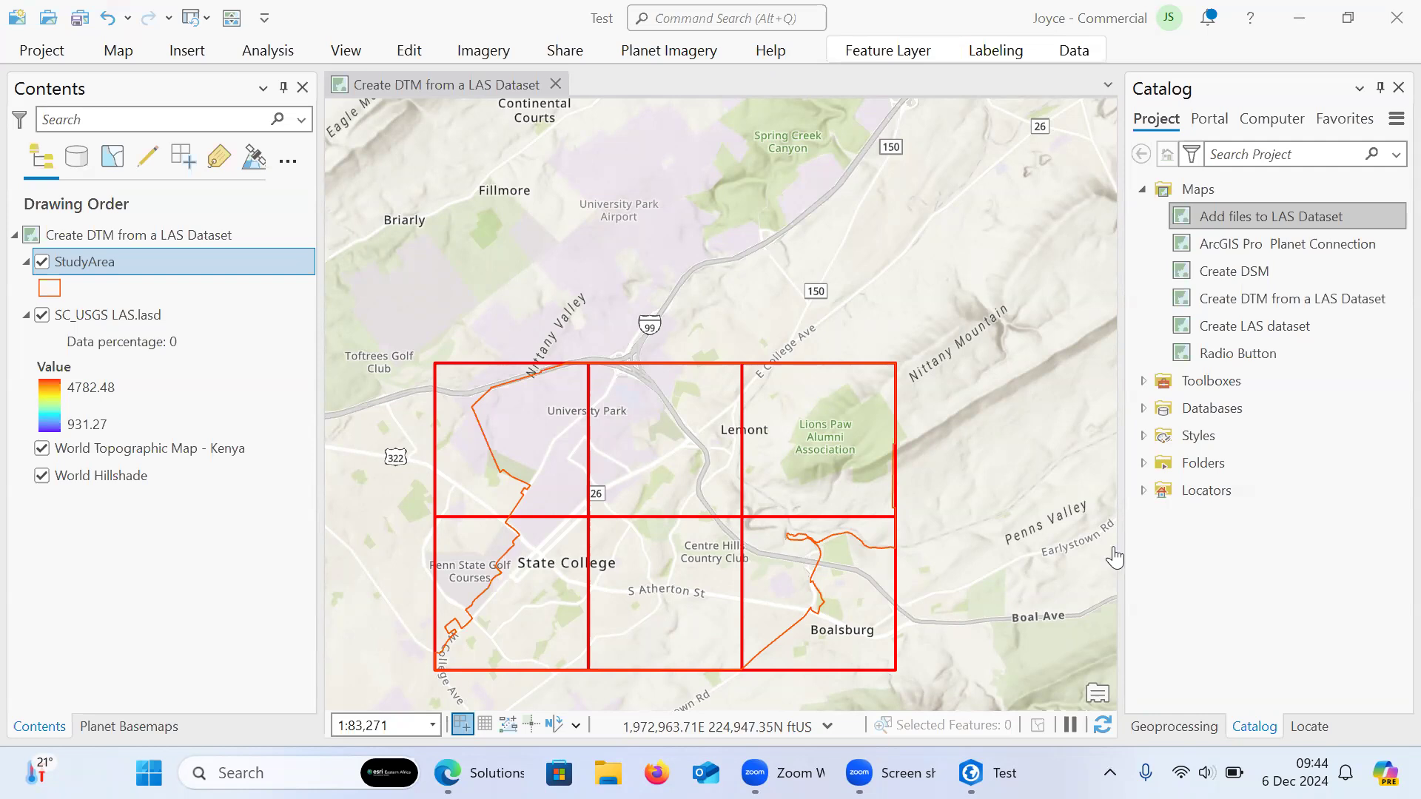
- Filter the SC_USGS LAS.lasd layer's points so that only classification code 2 Ground is included
click(180, 316)
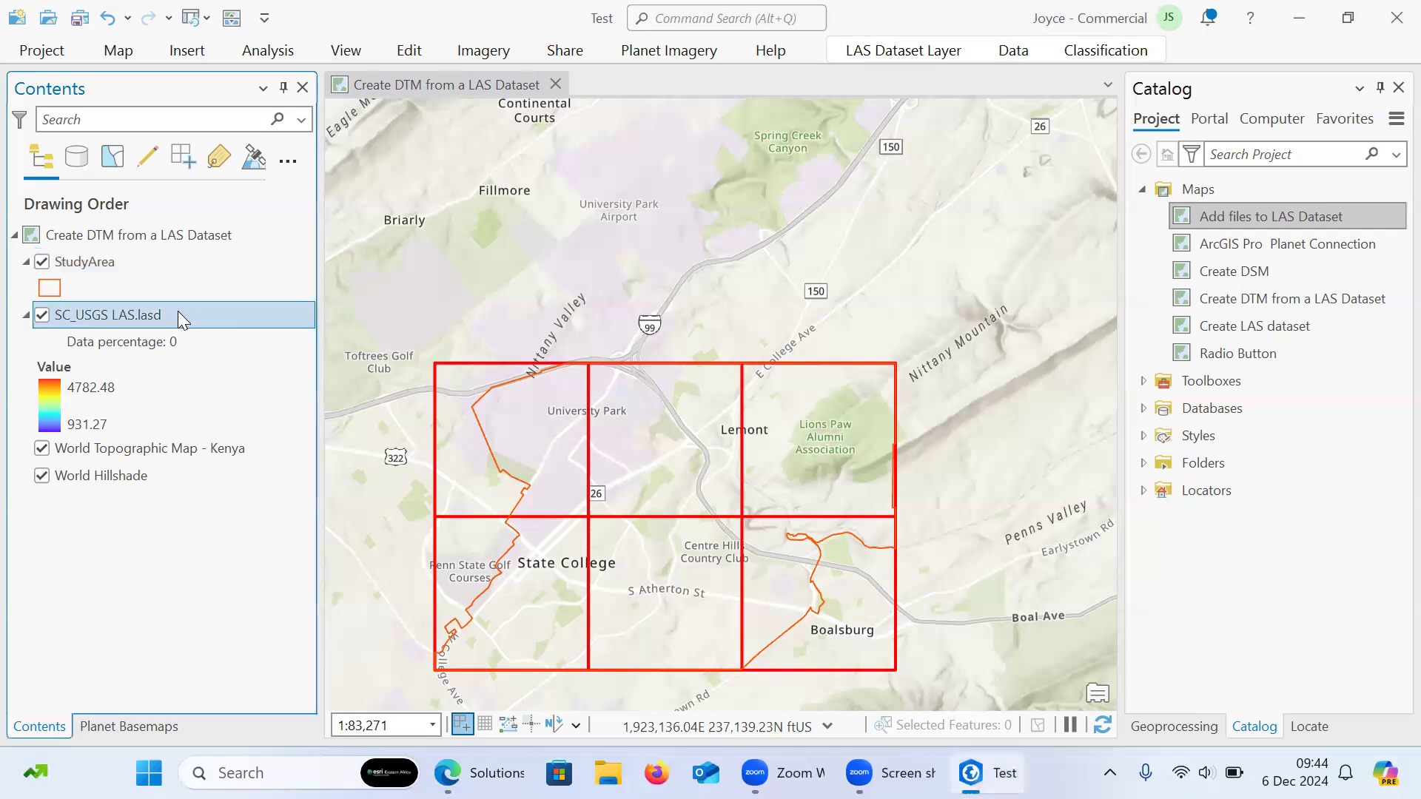
right_click(181, 317)
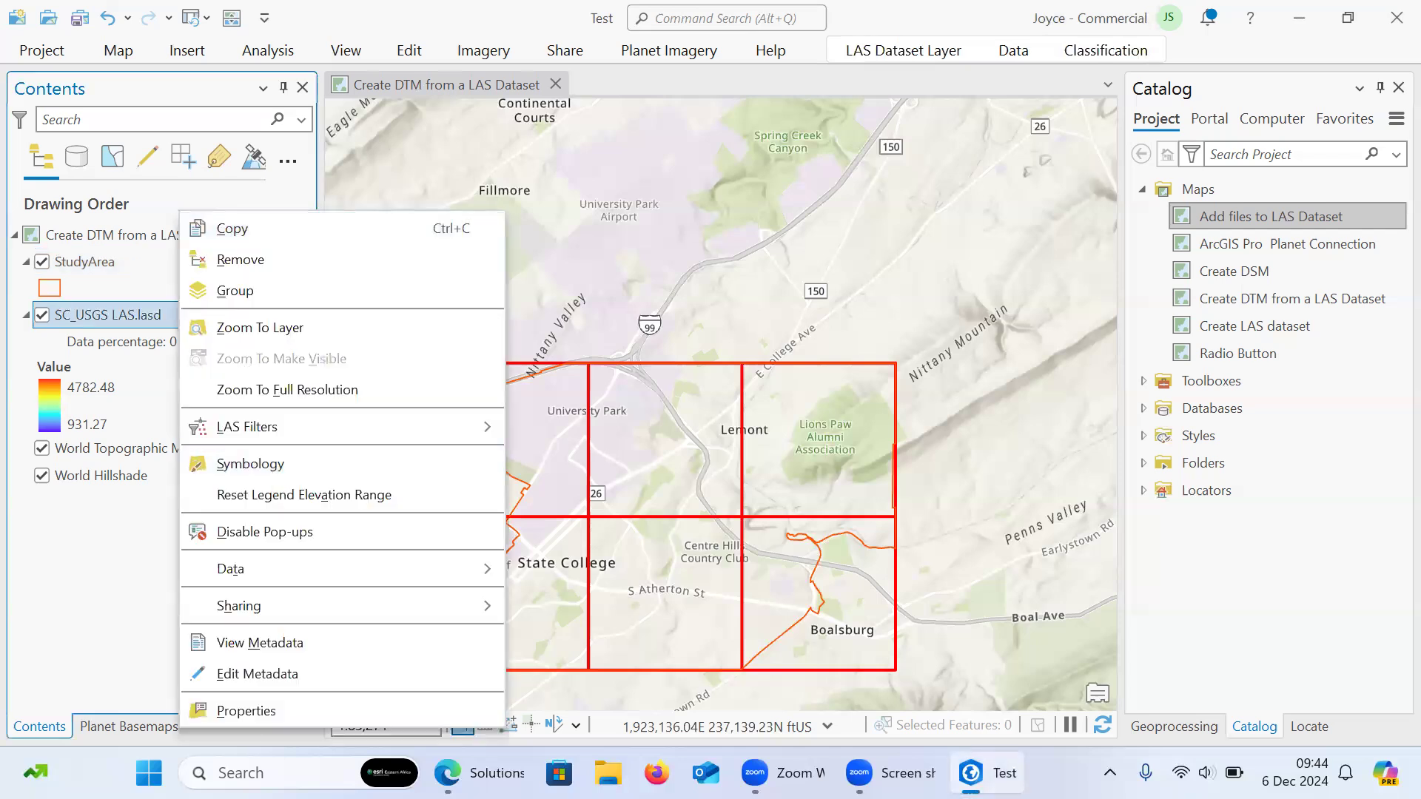
click(246, 711)
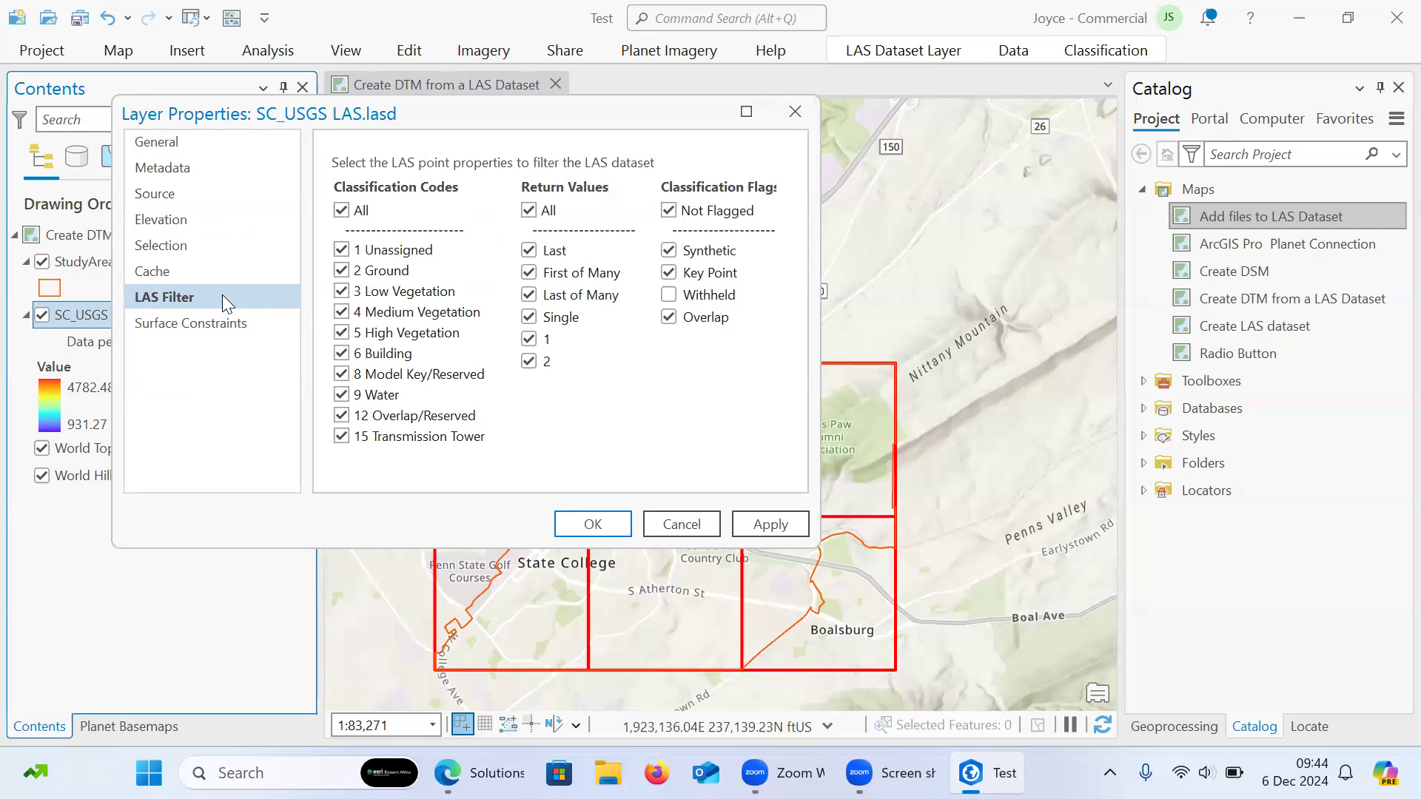
click(346, 215)
click(342, 213)
click(340, 271)
click(593, 524)
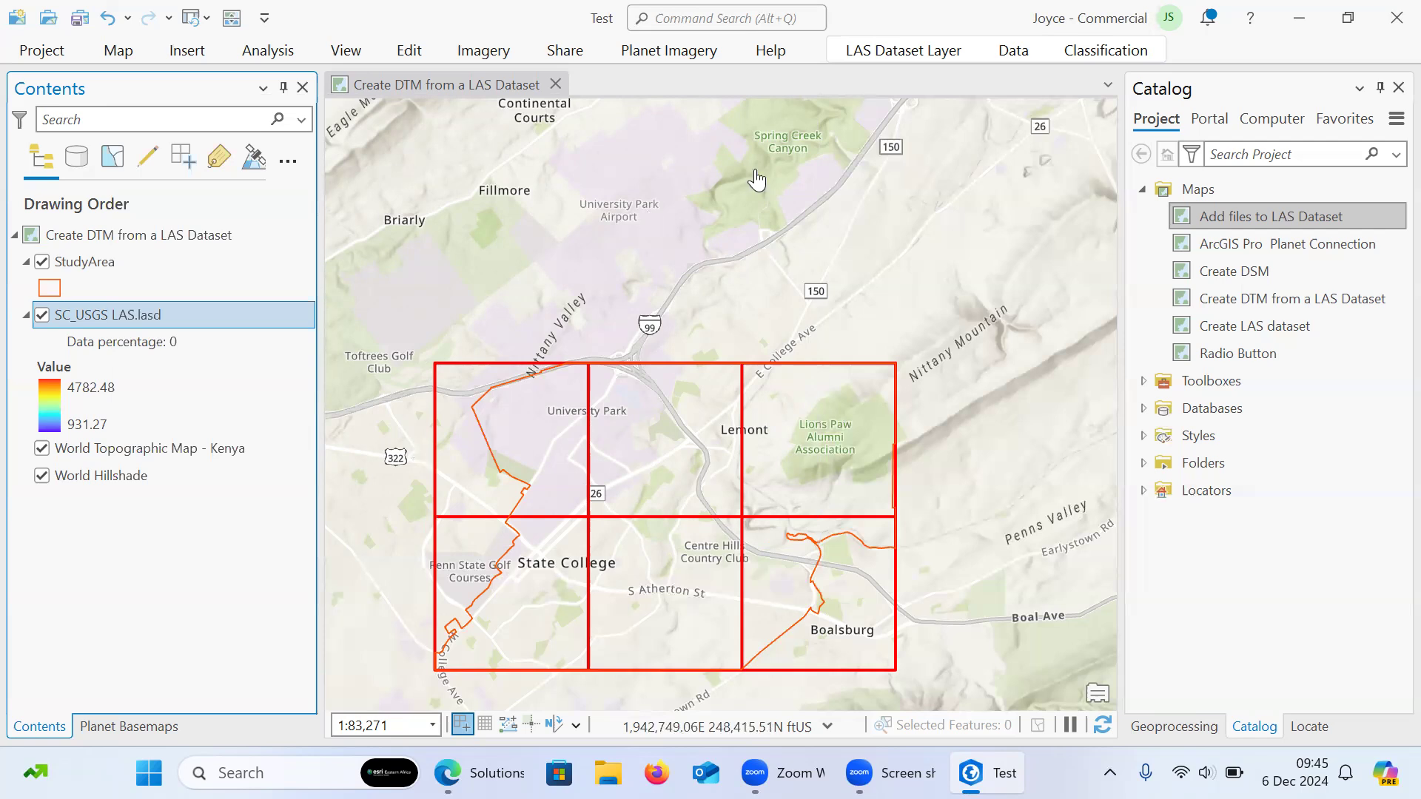
- Open the raster export tool for the LAS dataset and reapply the layer's Ground-only point filter
click(1012, 50)
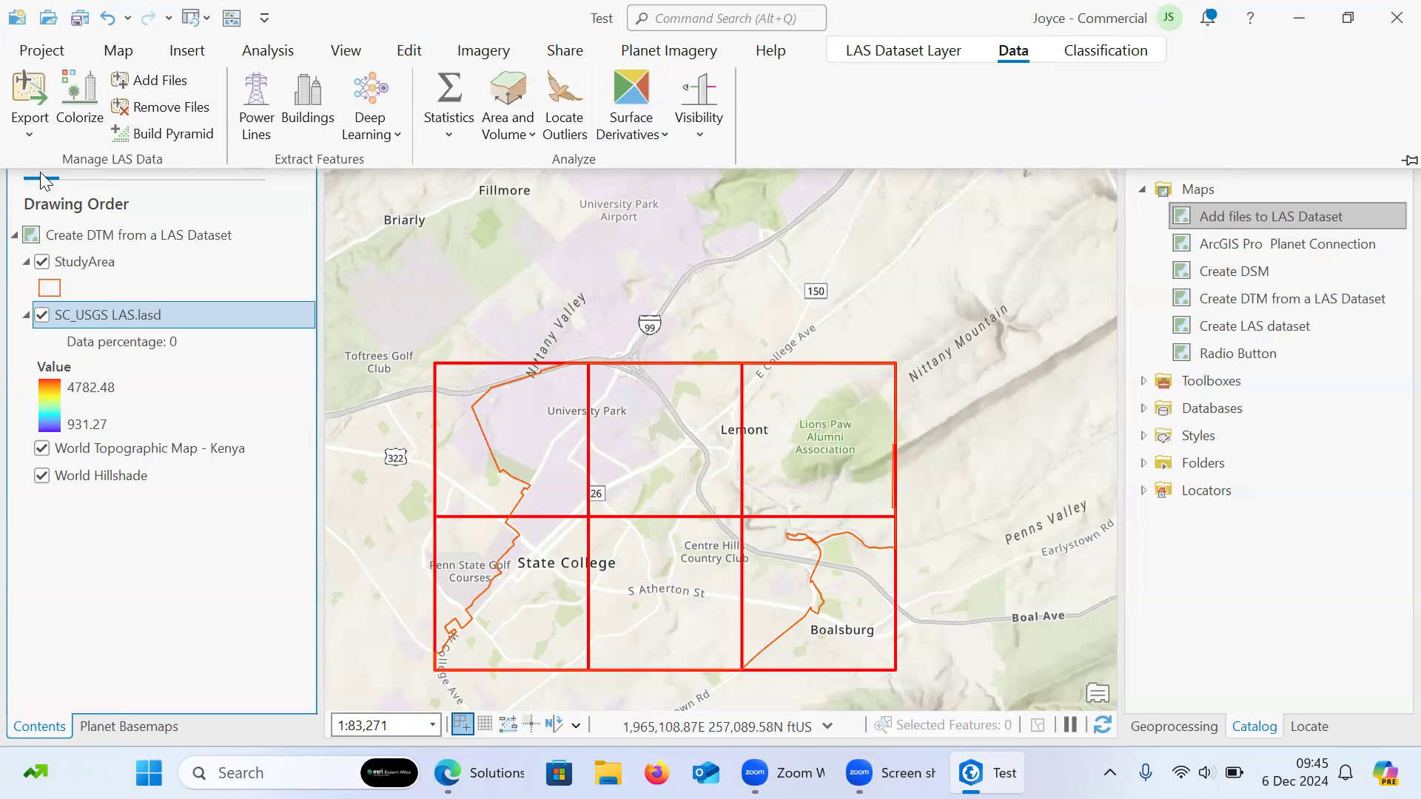
click(42, 134)
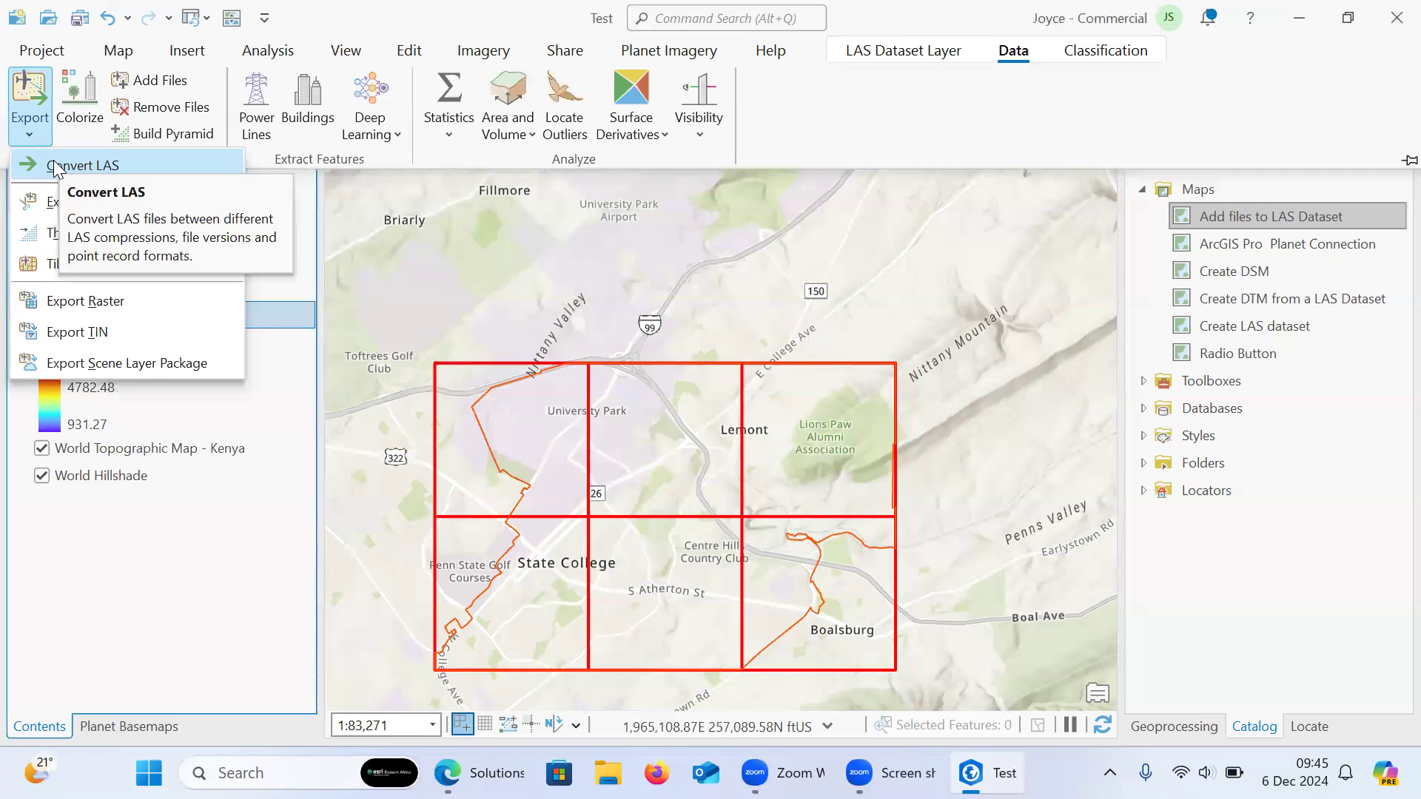
click(94, 302)
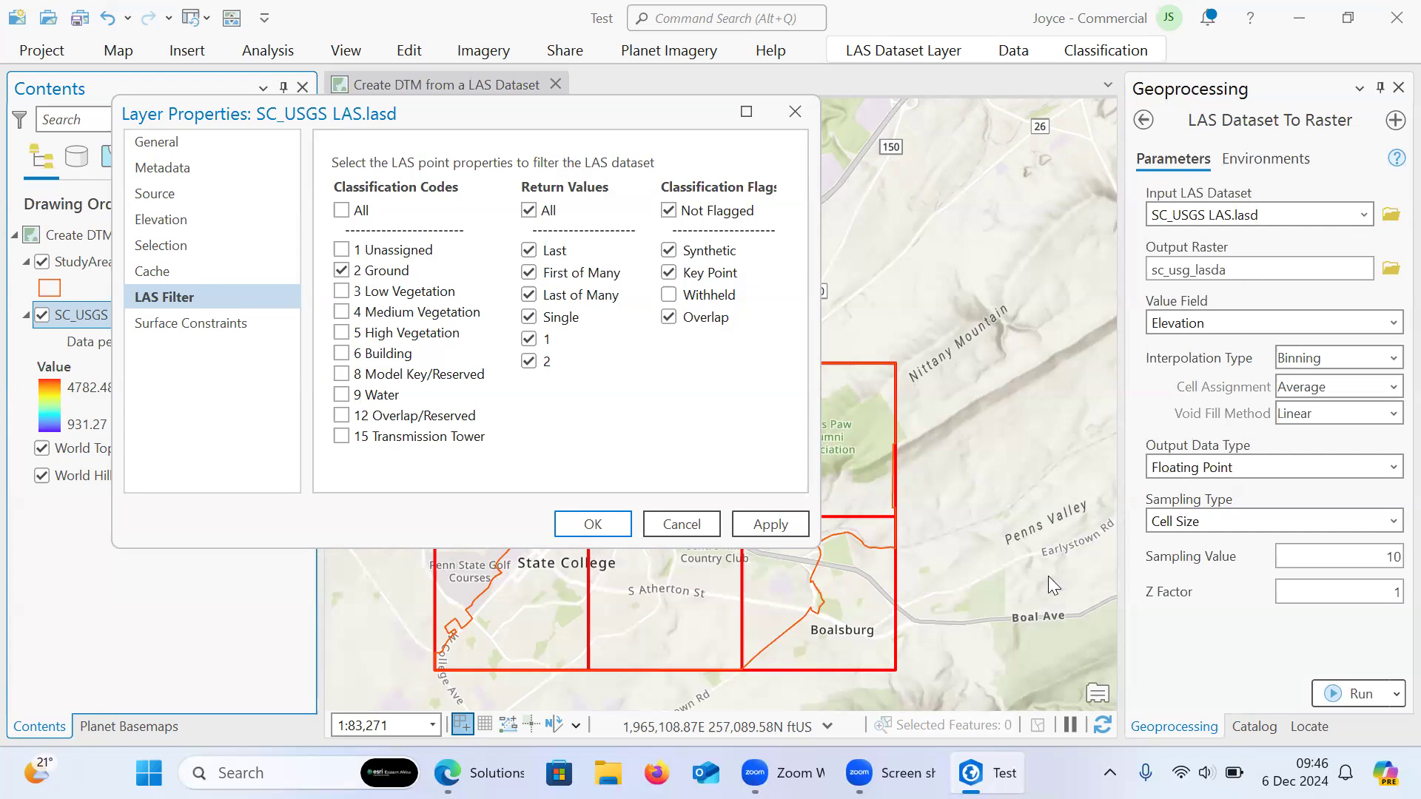
click(766, 521)
click(596, 523)
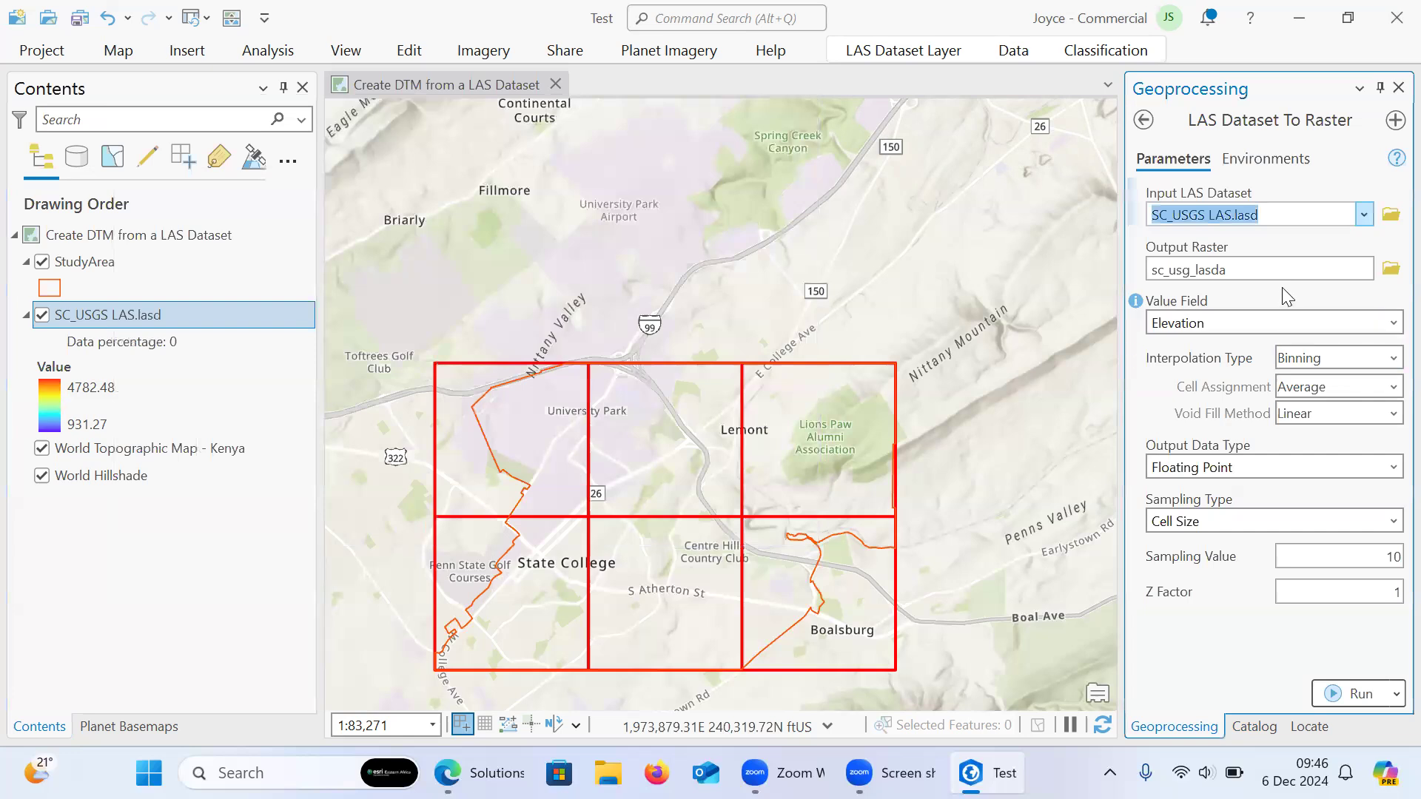
- Name the output raster SC_DTM, keeping it in the project's test.gdb geodatabase
click(1286, 271)
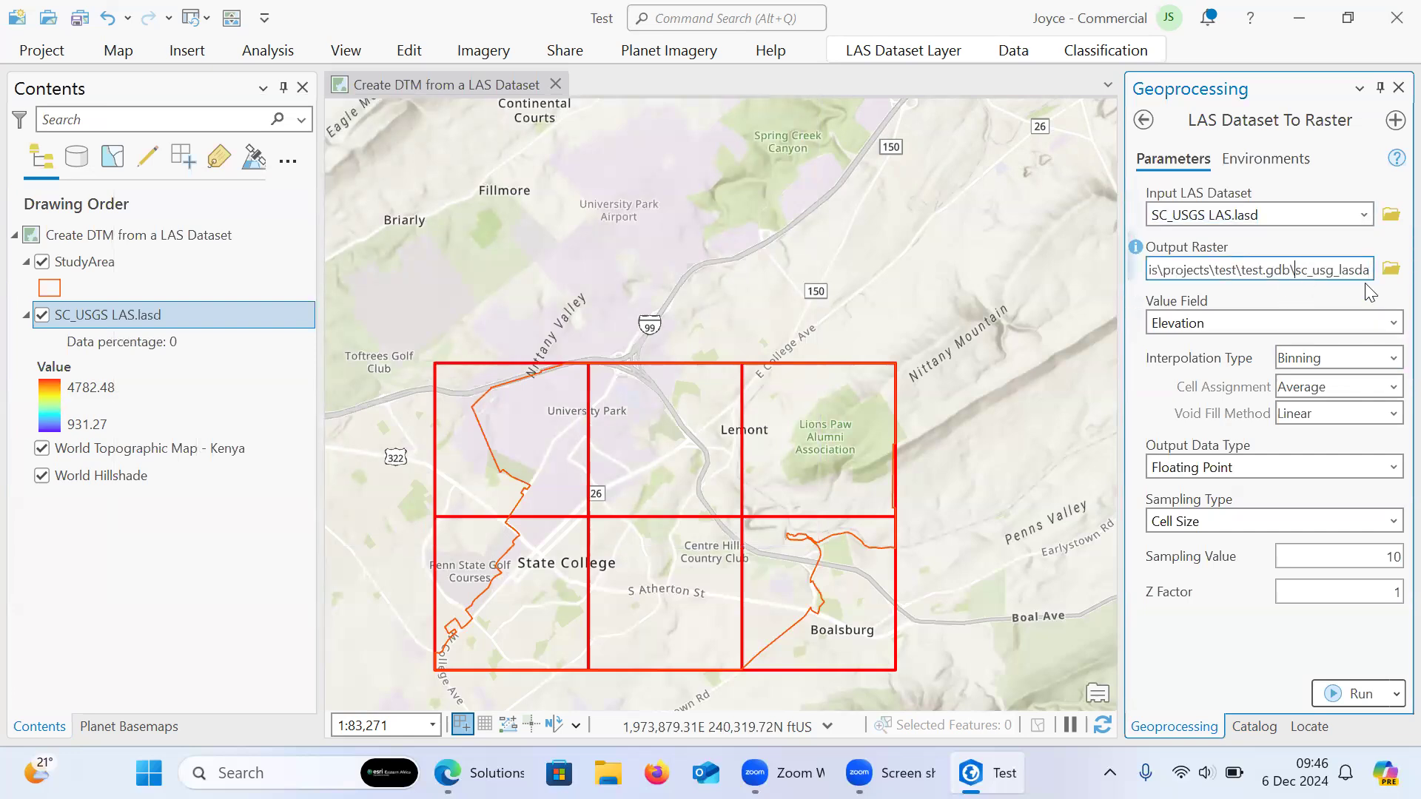
key(shift+End)
key(Delete)
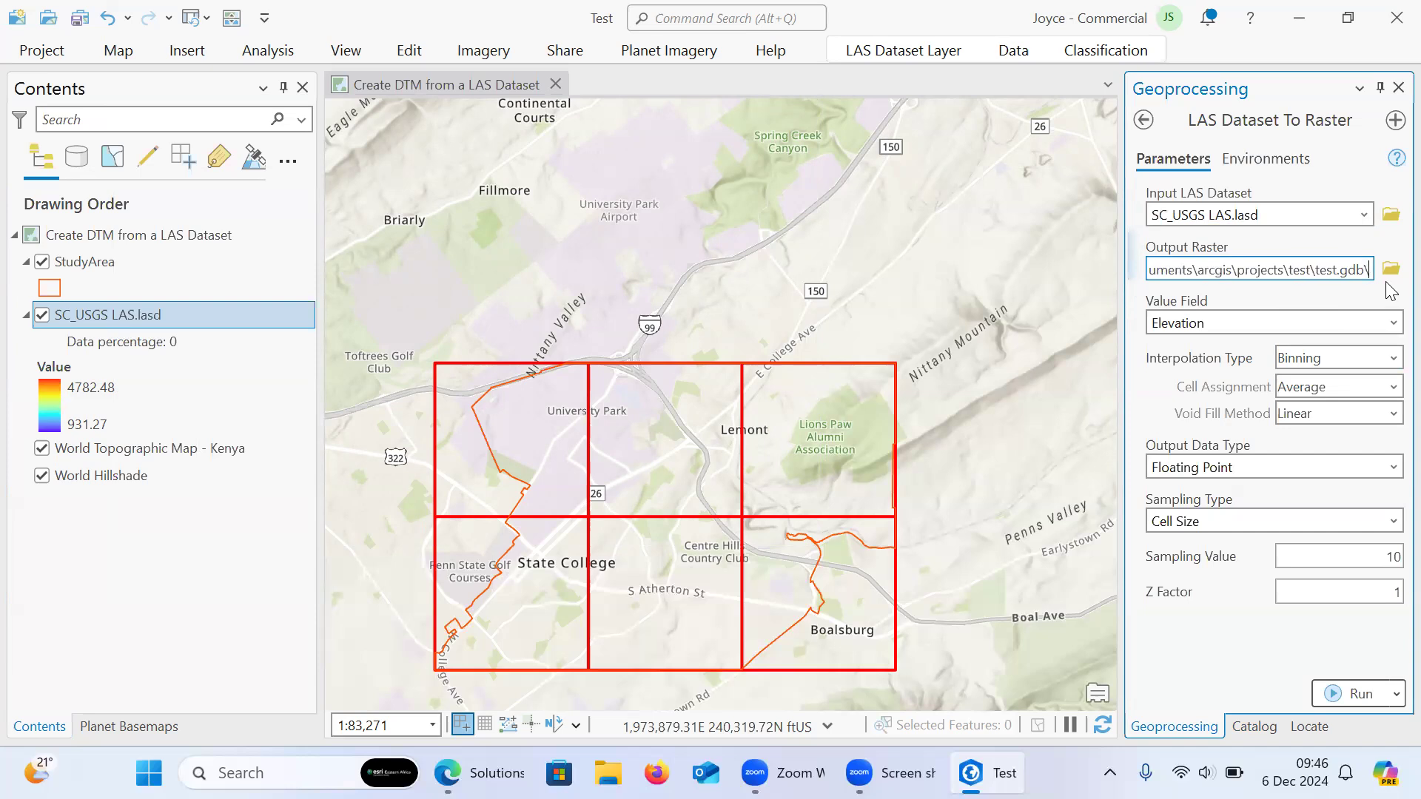
text(SC_)
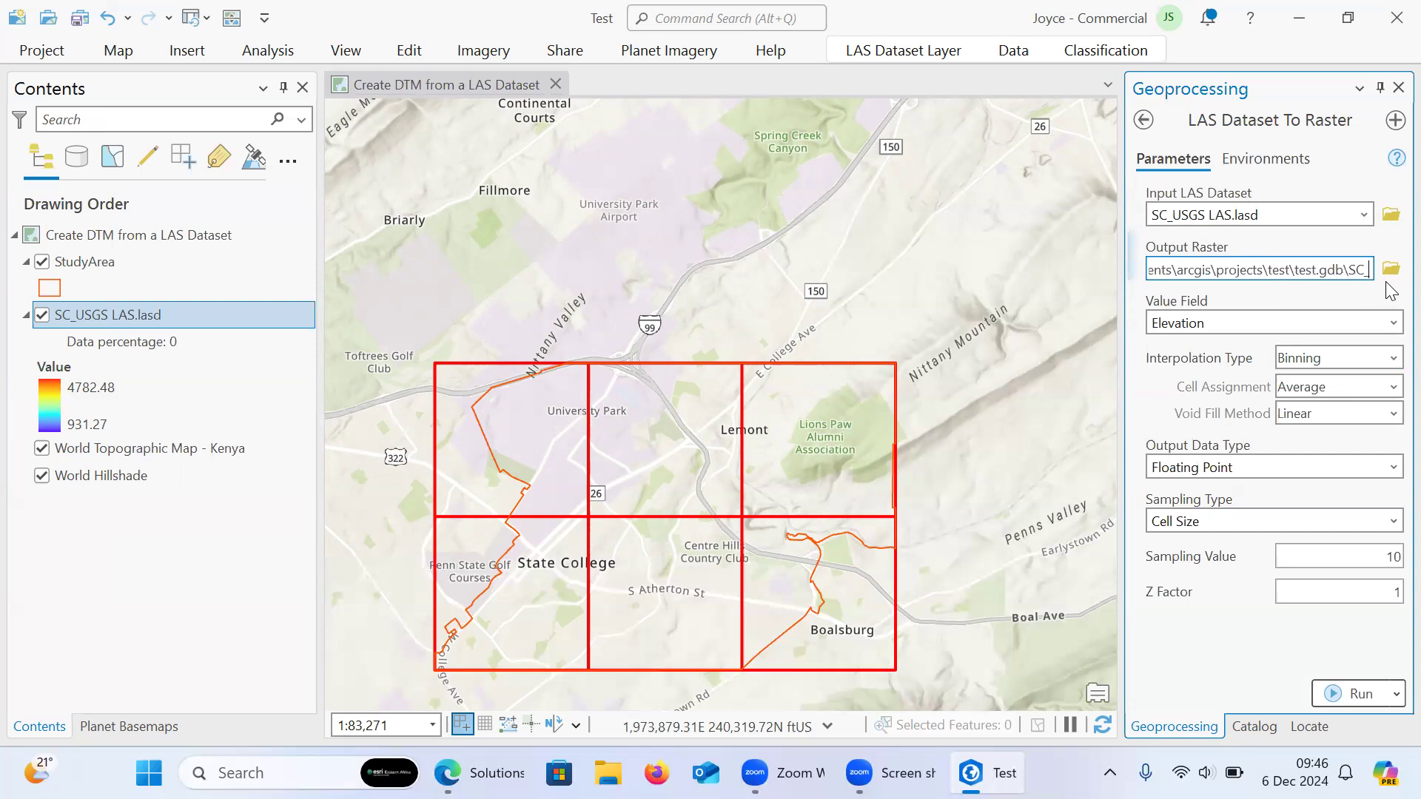
text(DTM)
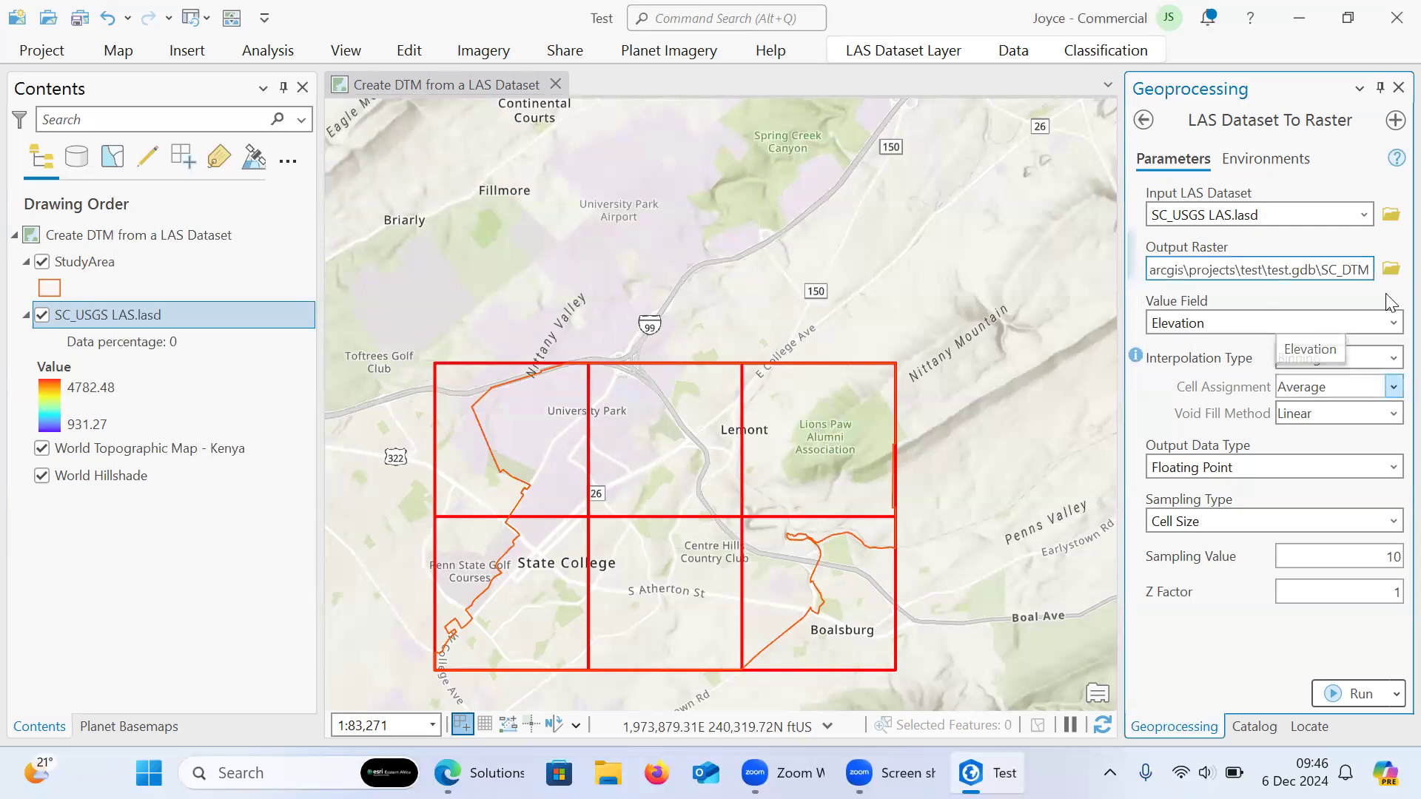
- Set the interpolation type to Triangulation with the Natural Neighbor interpolation method
click(1391, 362)
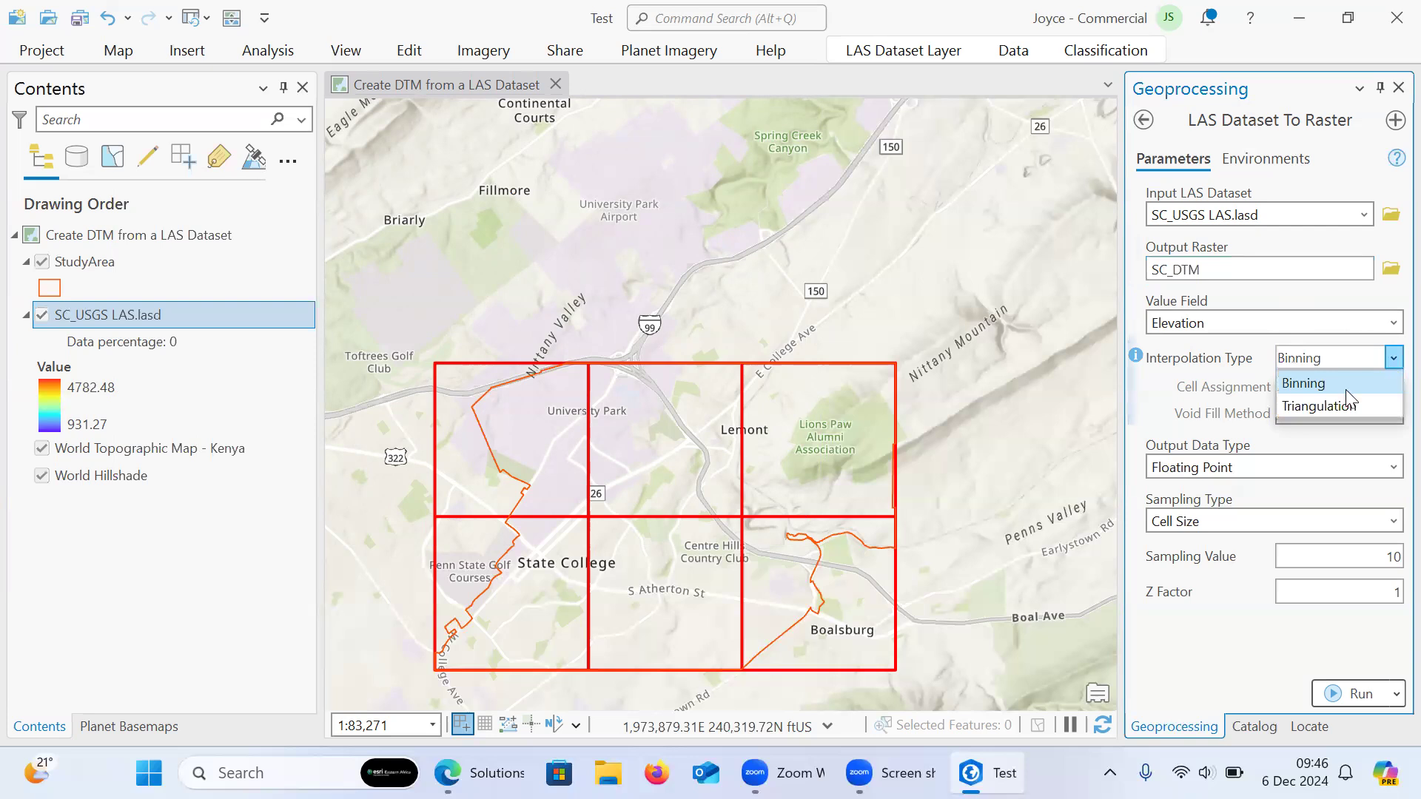
click(1343, 404)
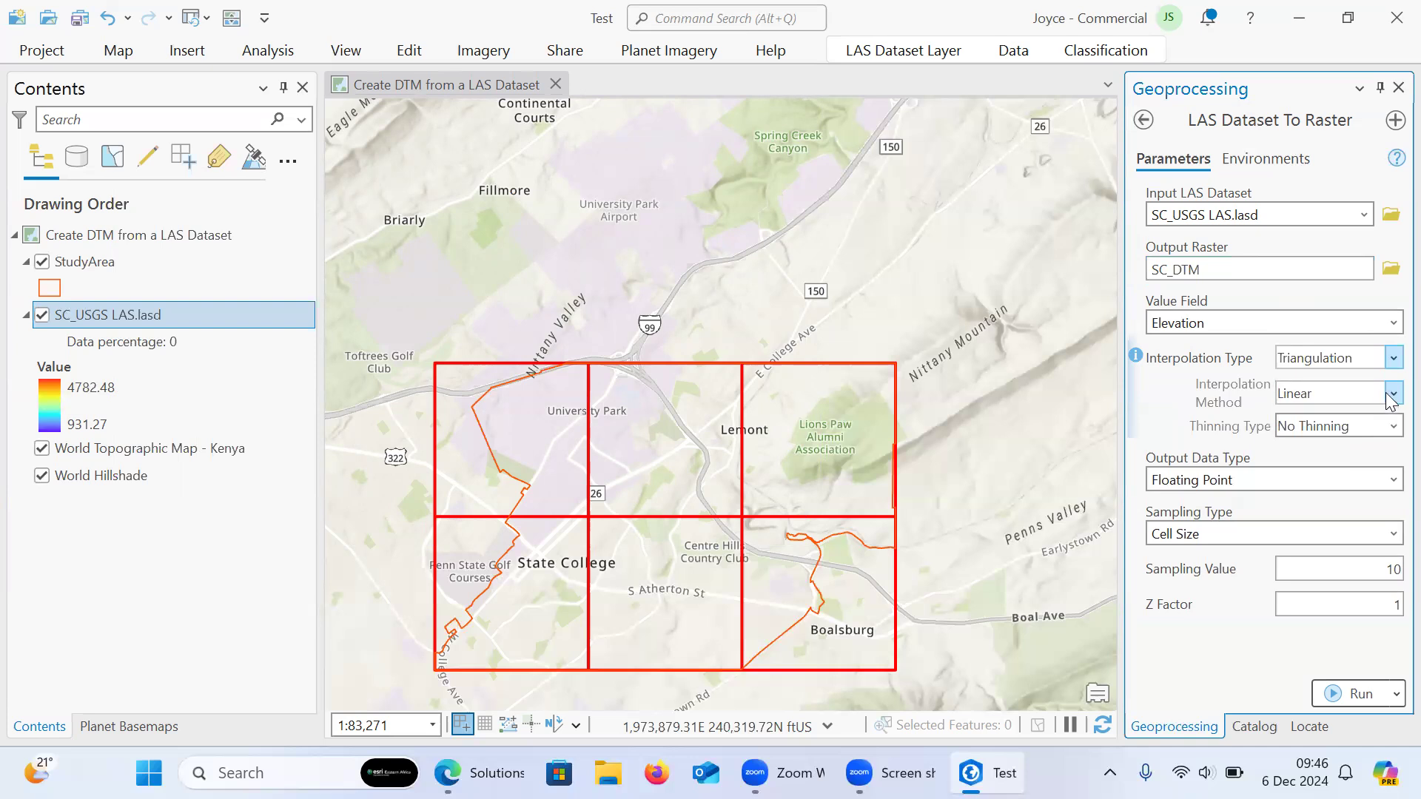
click(1392, 396)
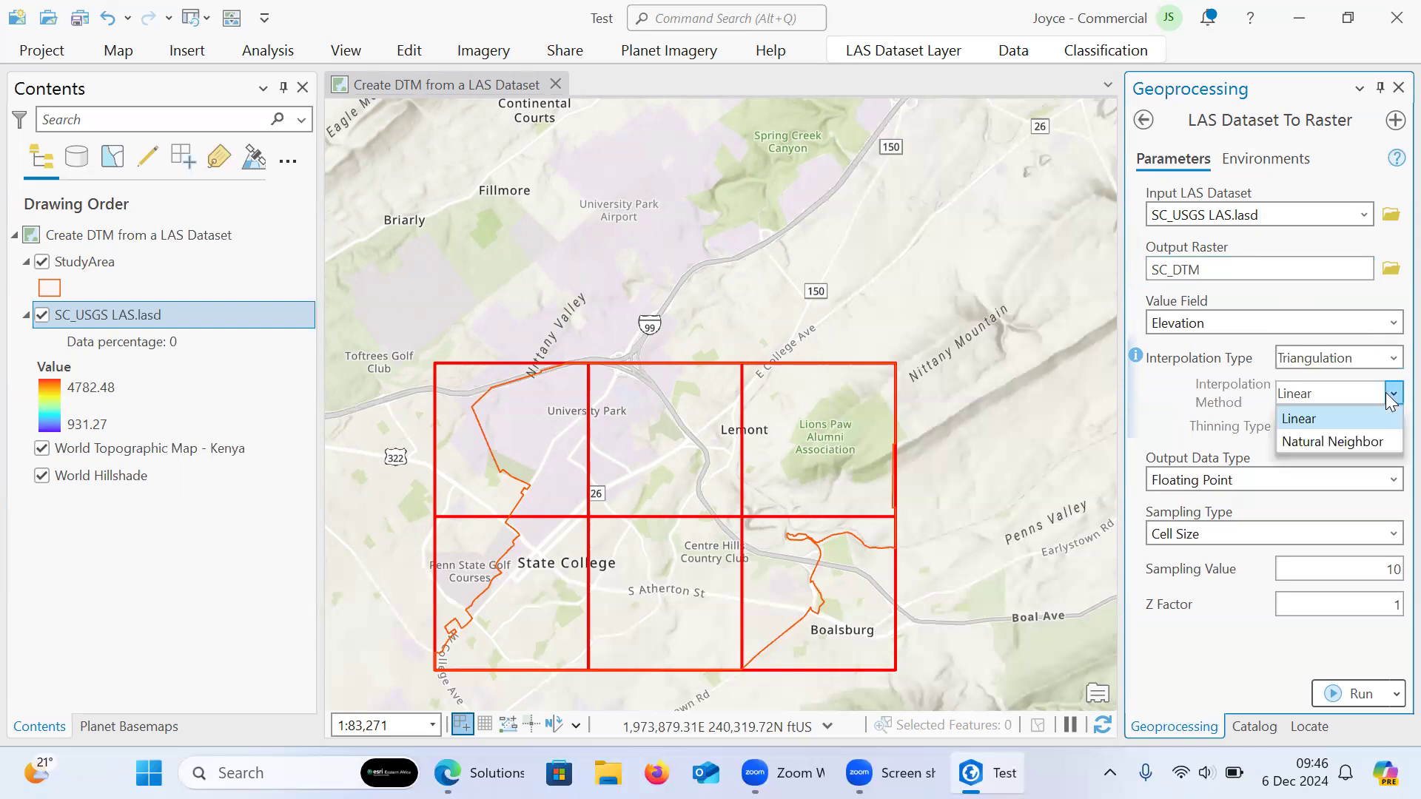
click(1351, 445)
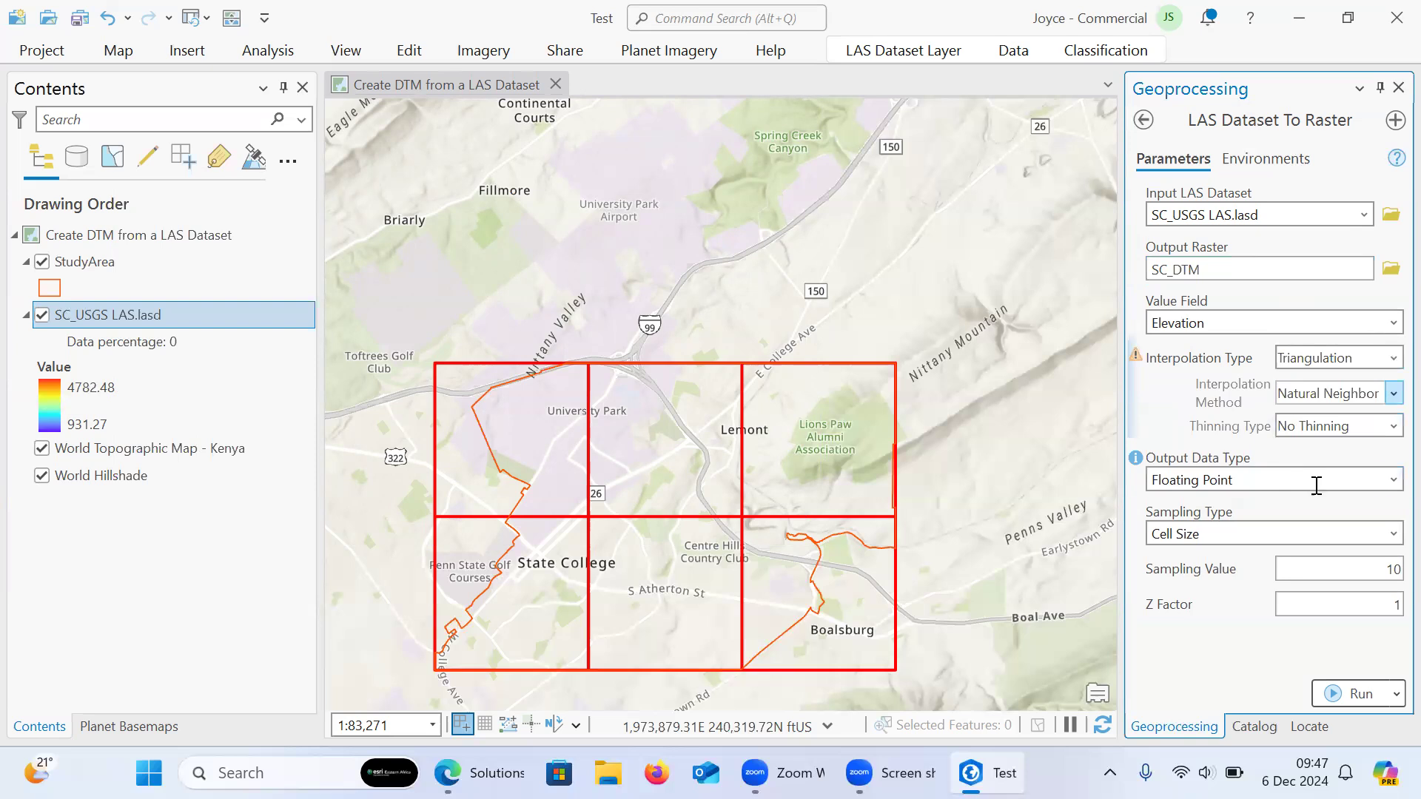
- Set the cell size sampling value to 15 and run the LAS Dataset To Raster conversion
click(1374, 567)
double_click(1388, 570)
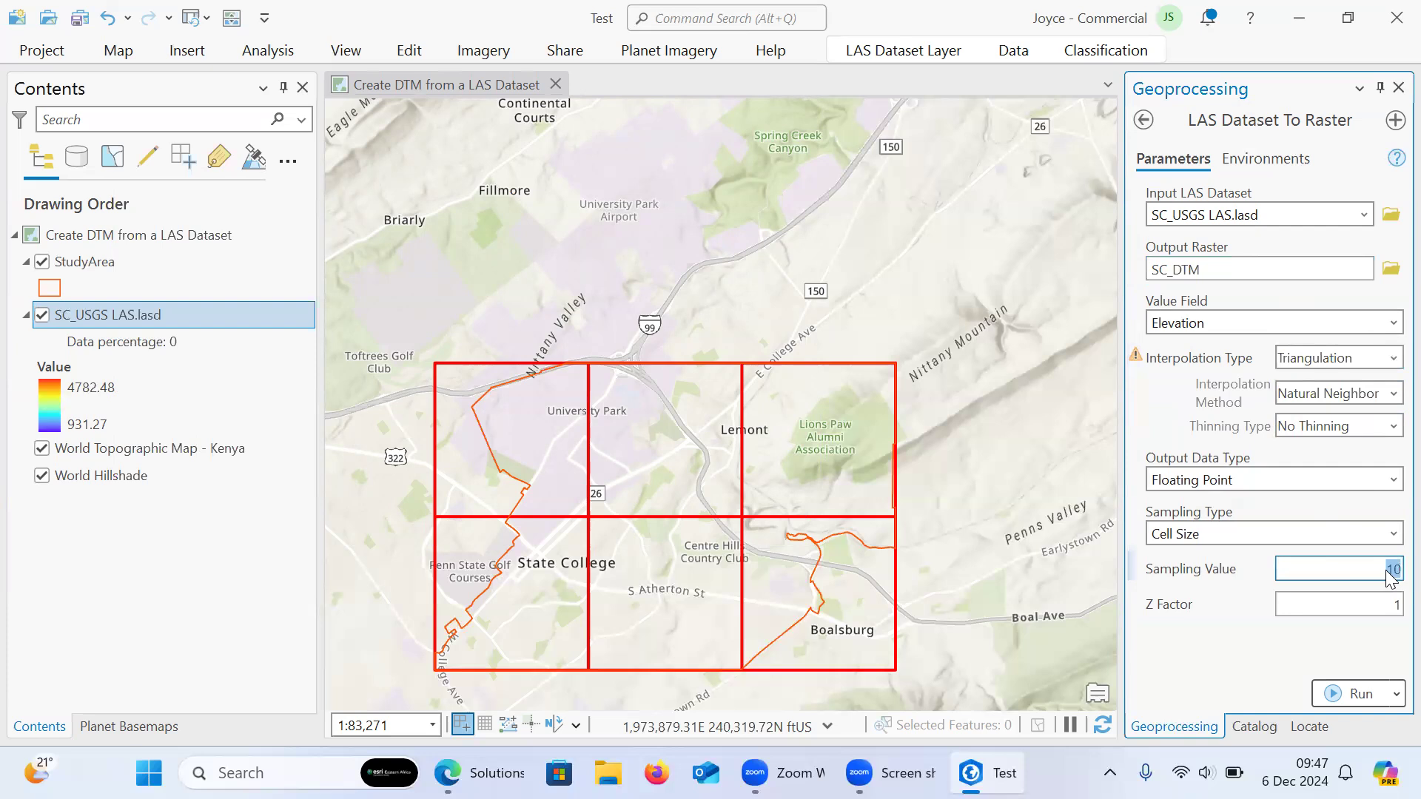
text(15)
click(1418, 782)
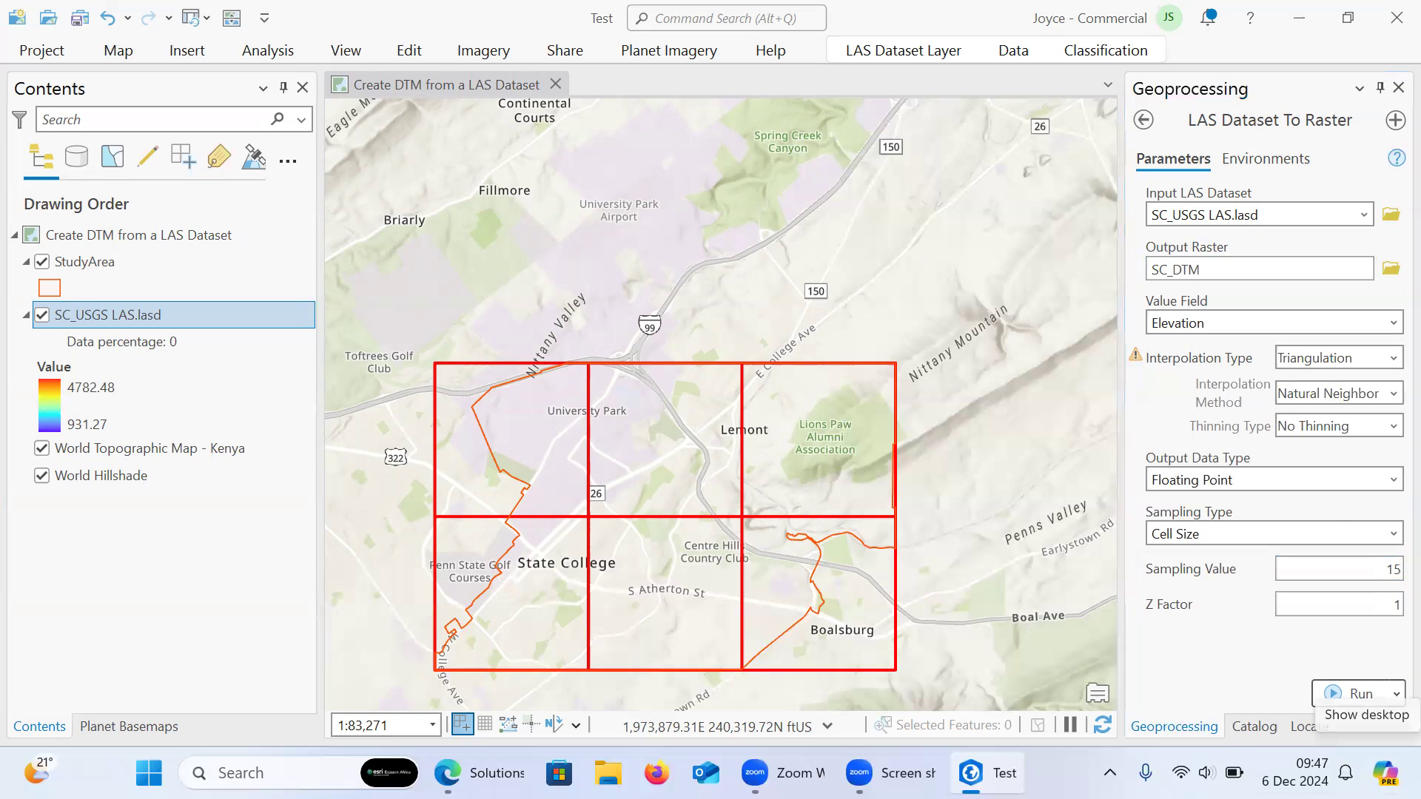
click(1239, 599)
click(1342, 699)
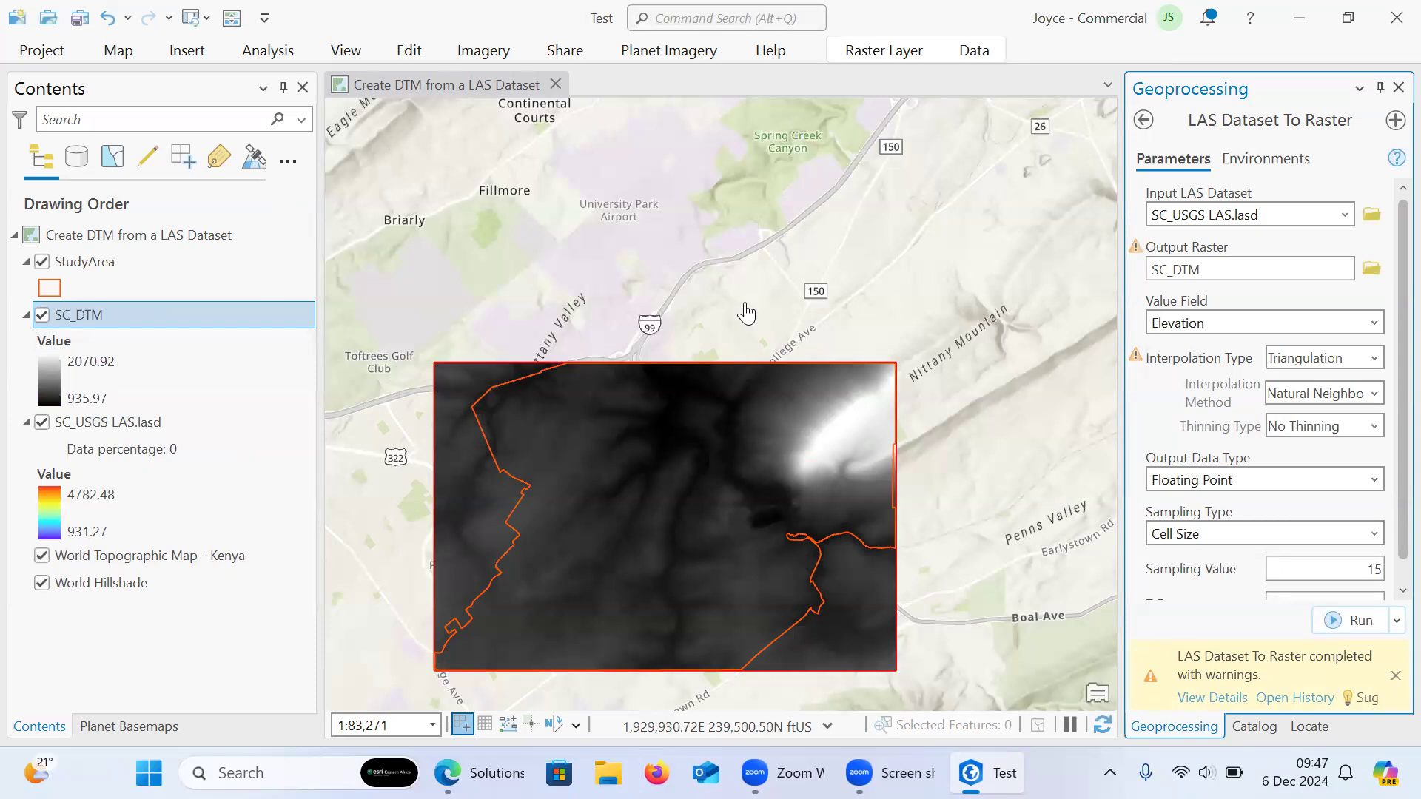
- Apply the Elevation #10 color scheme to the stretched SC_DTM raster, with names and all schemes shown in the scheme list
right_click(93, 314)
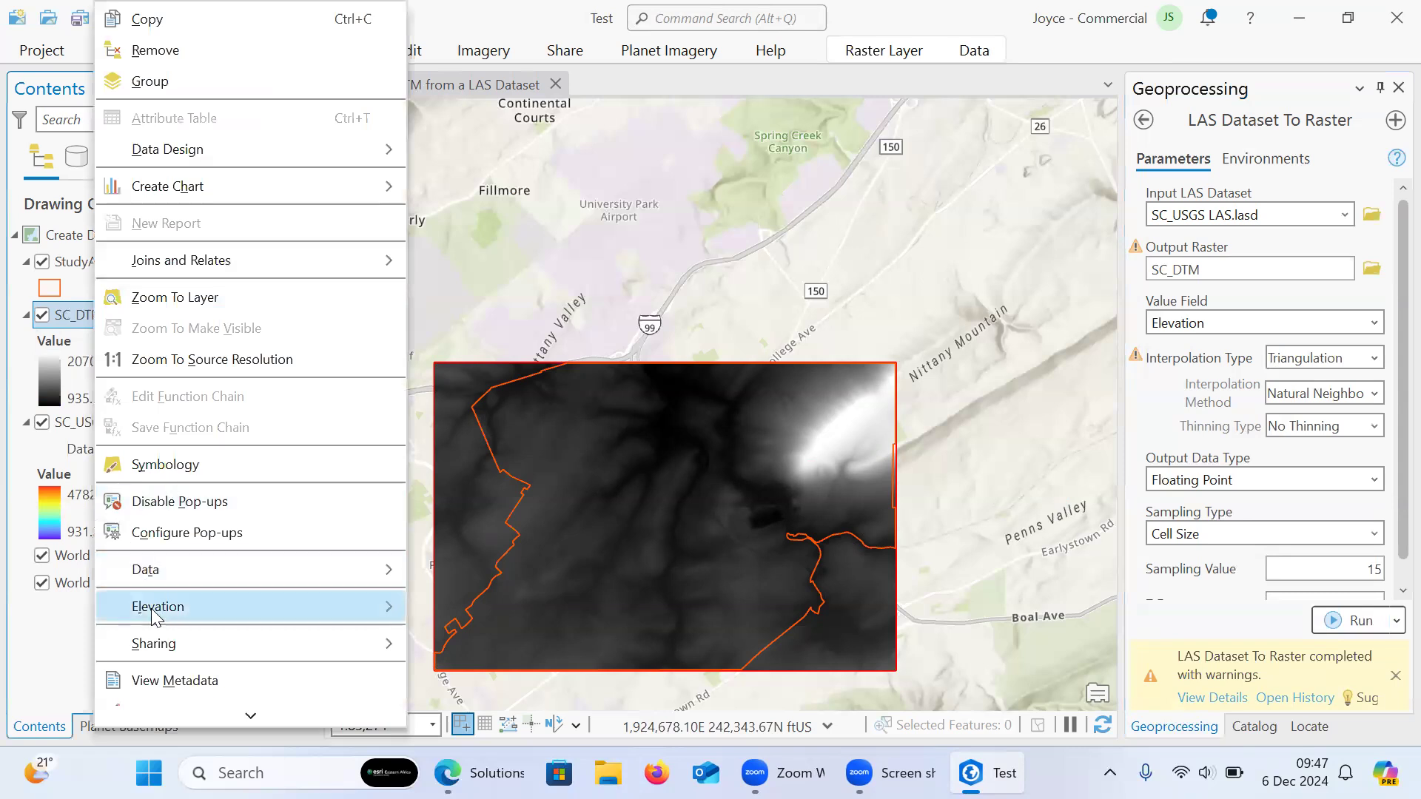
click(167, 466)
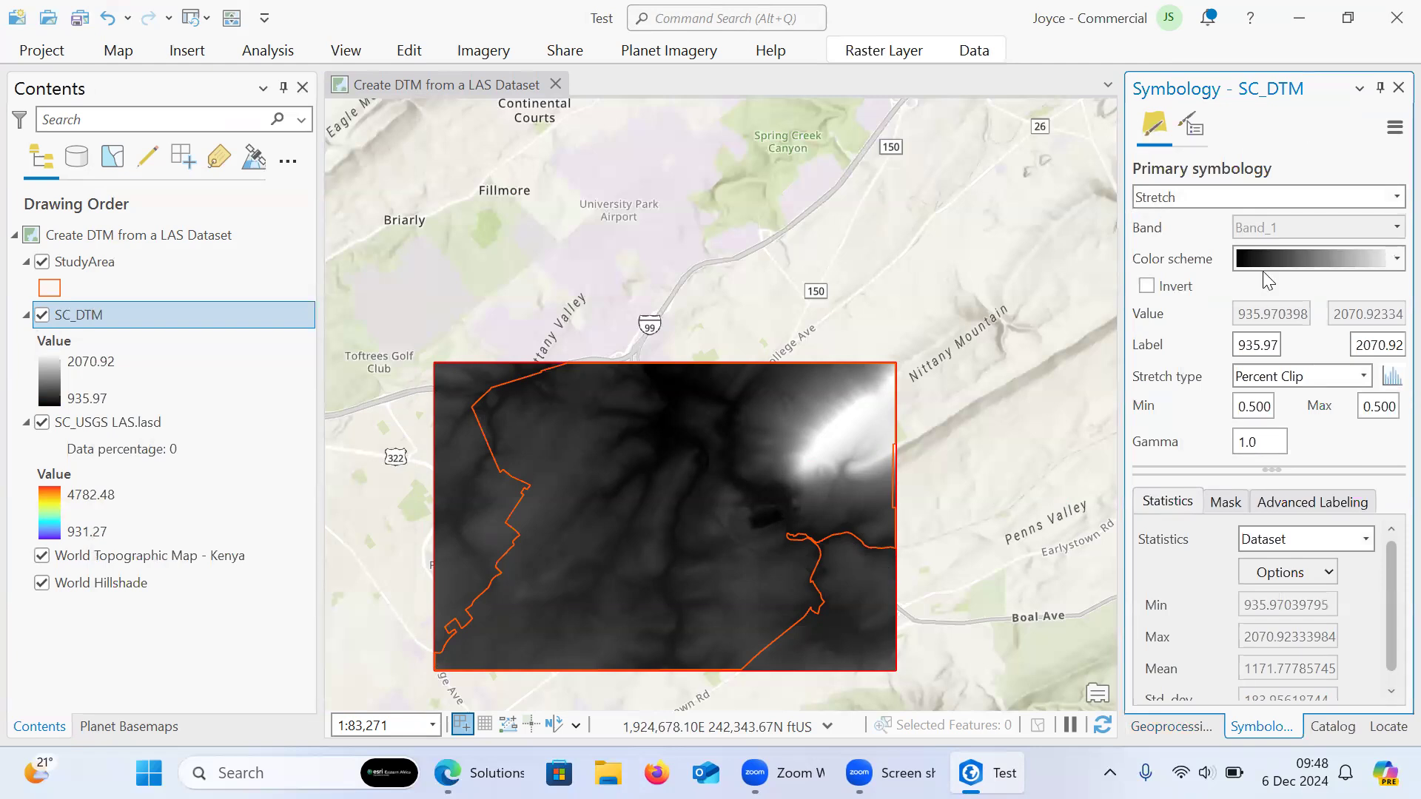
click(1391, 199)
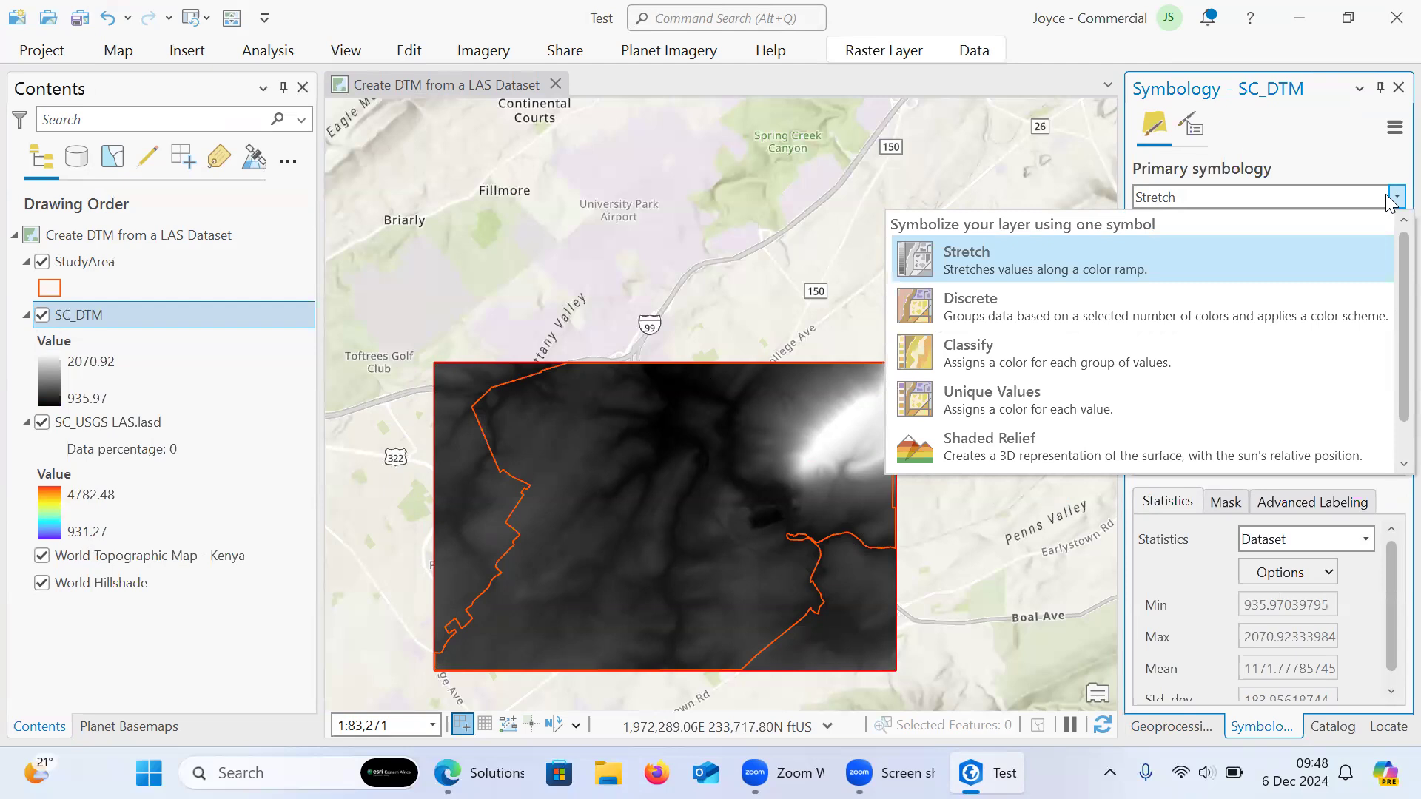
click(1392, 198)
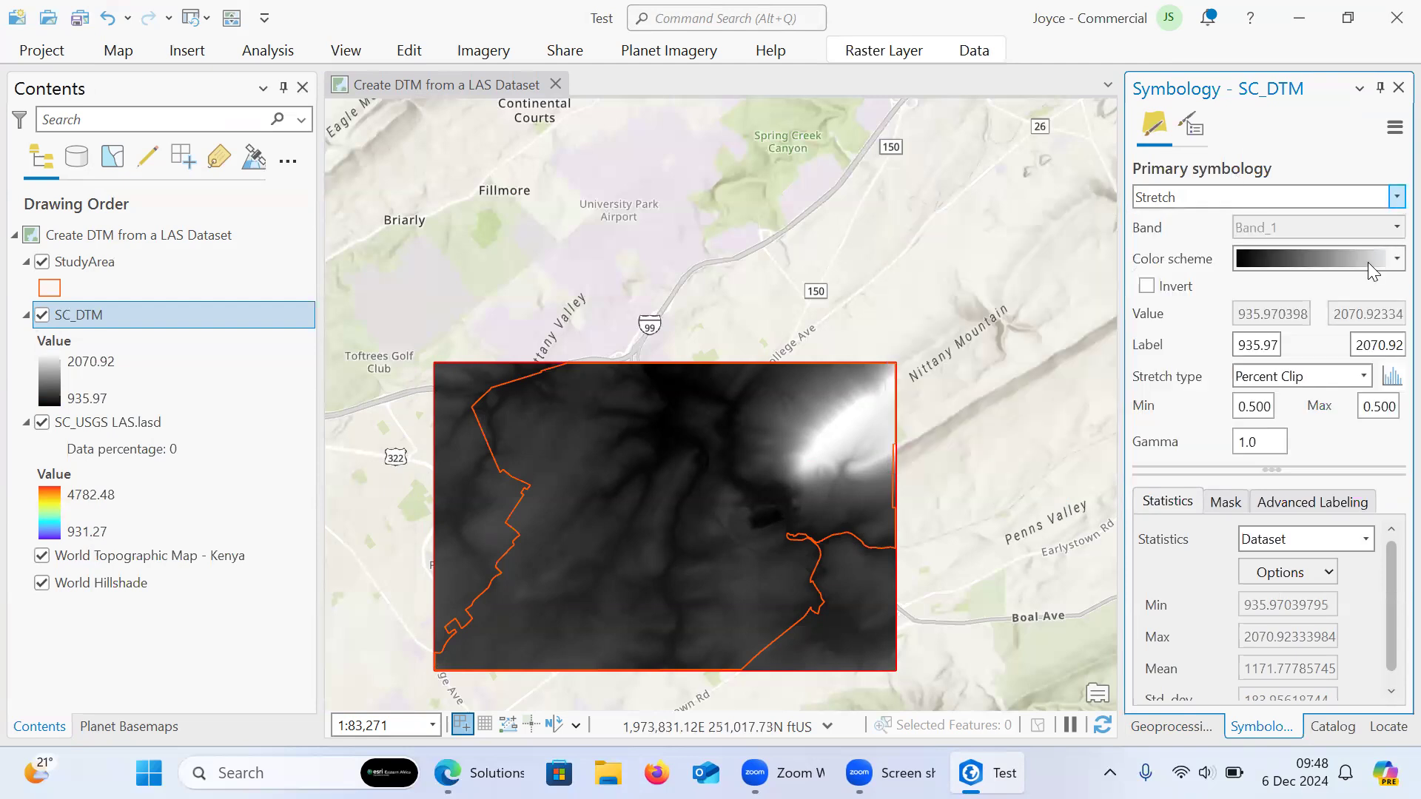
click(1394, 260)
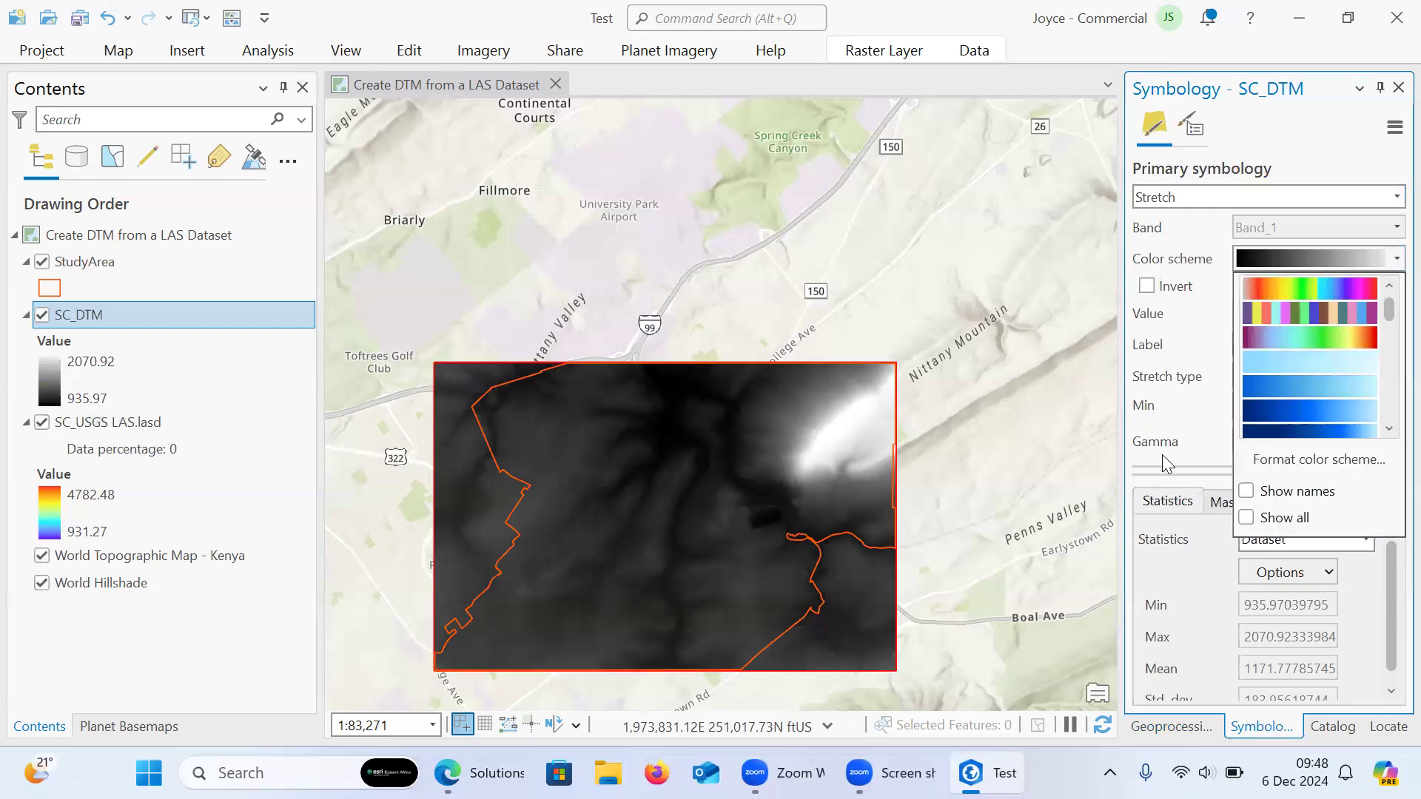
click(1246, 492)
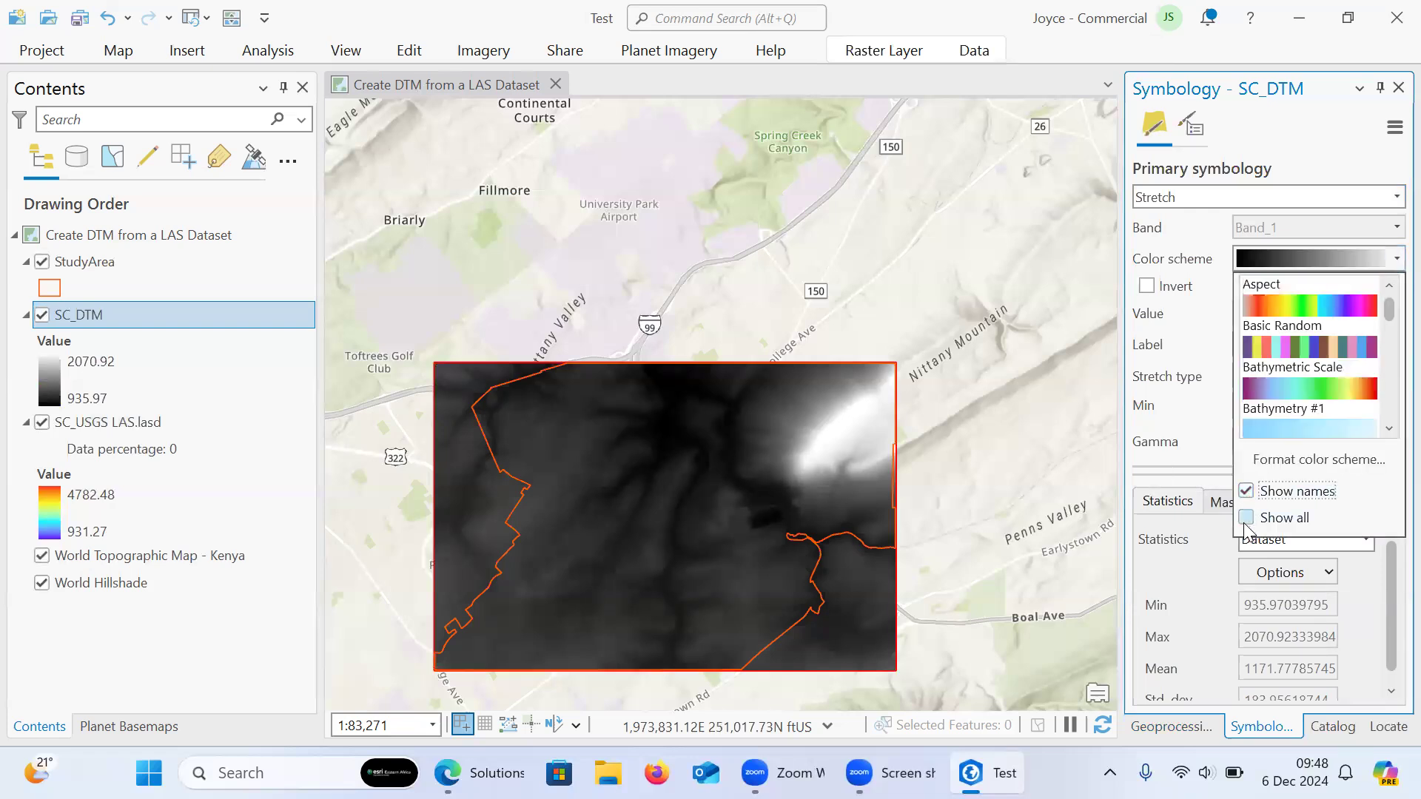
click(1246, 521)
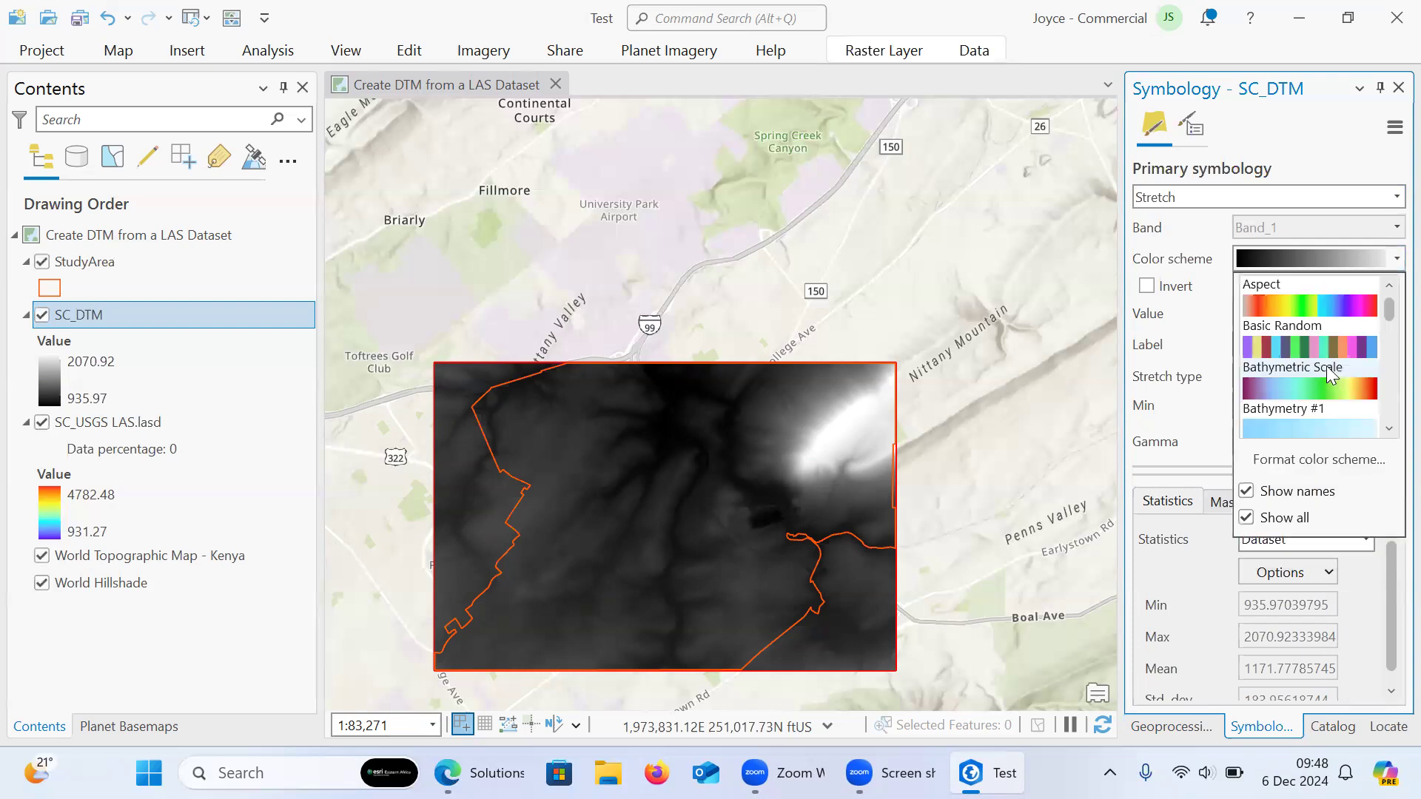
scroll(1324, 363, down, 3)
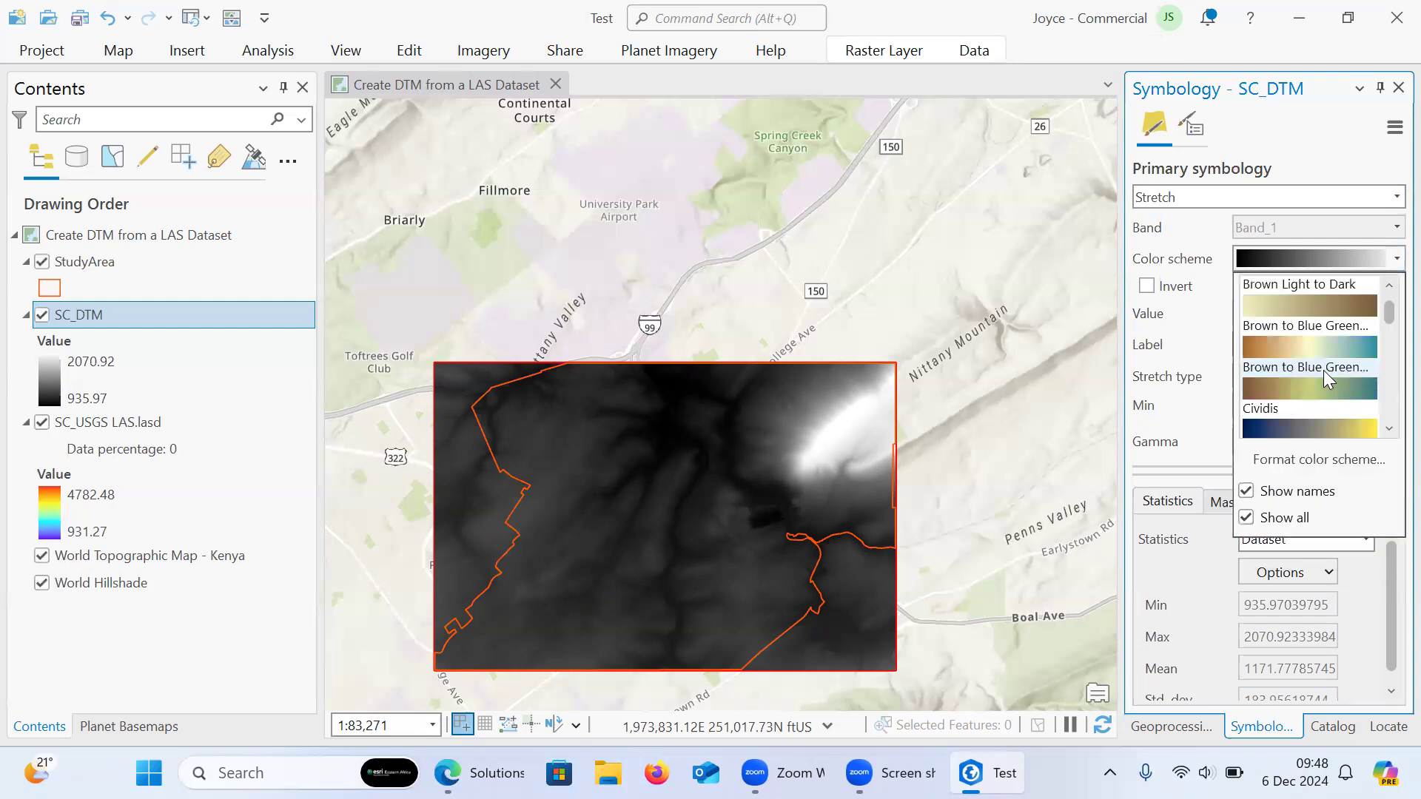
scroll(1323, 370, down, 6)
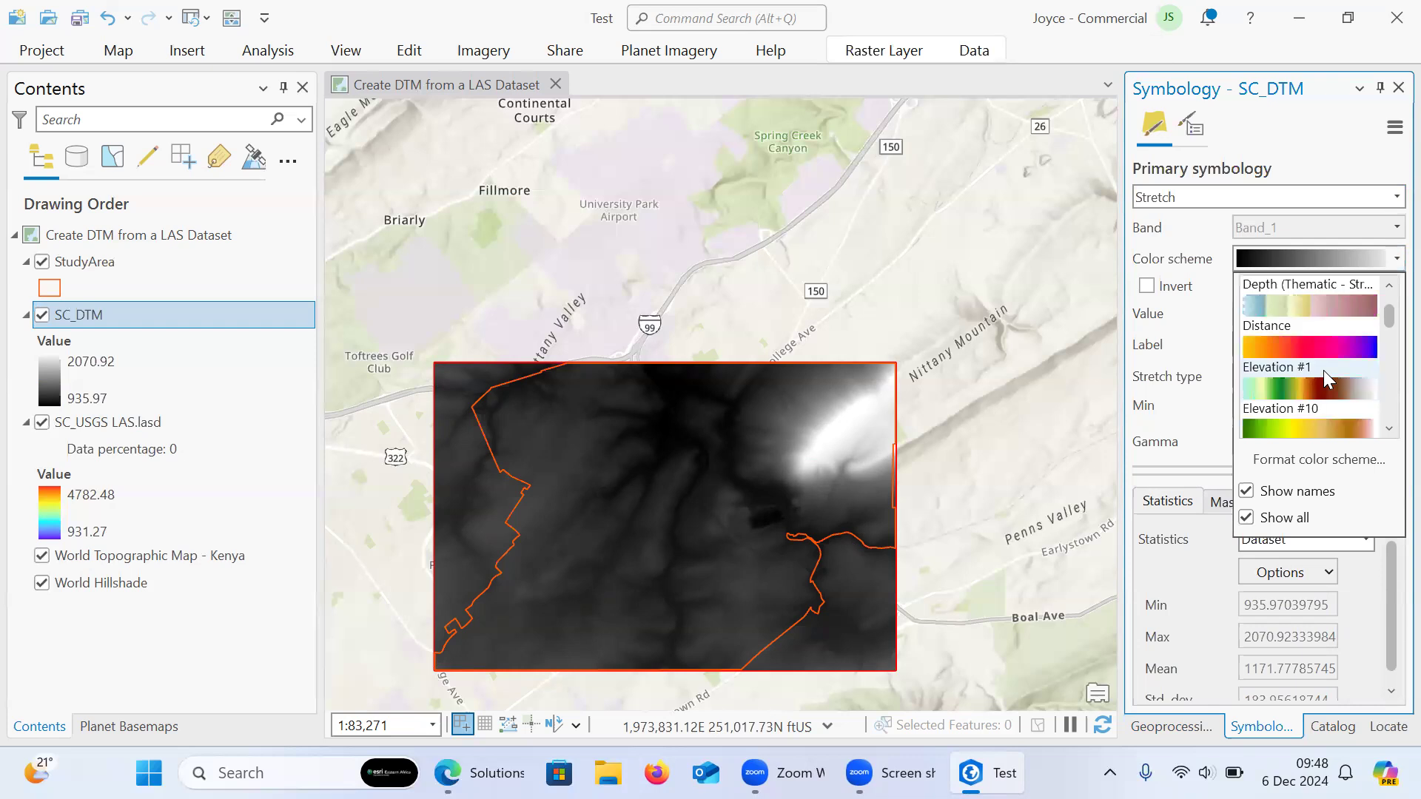
click(1318, 428)
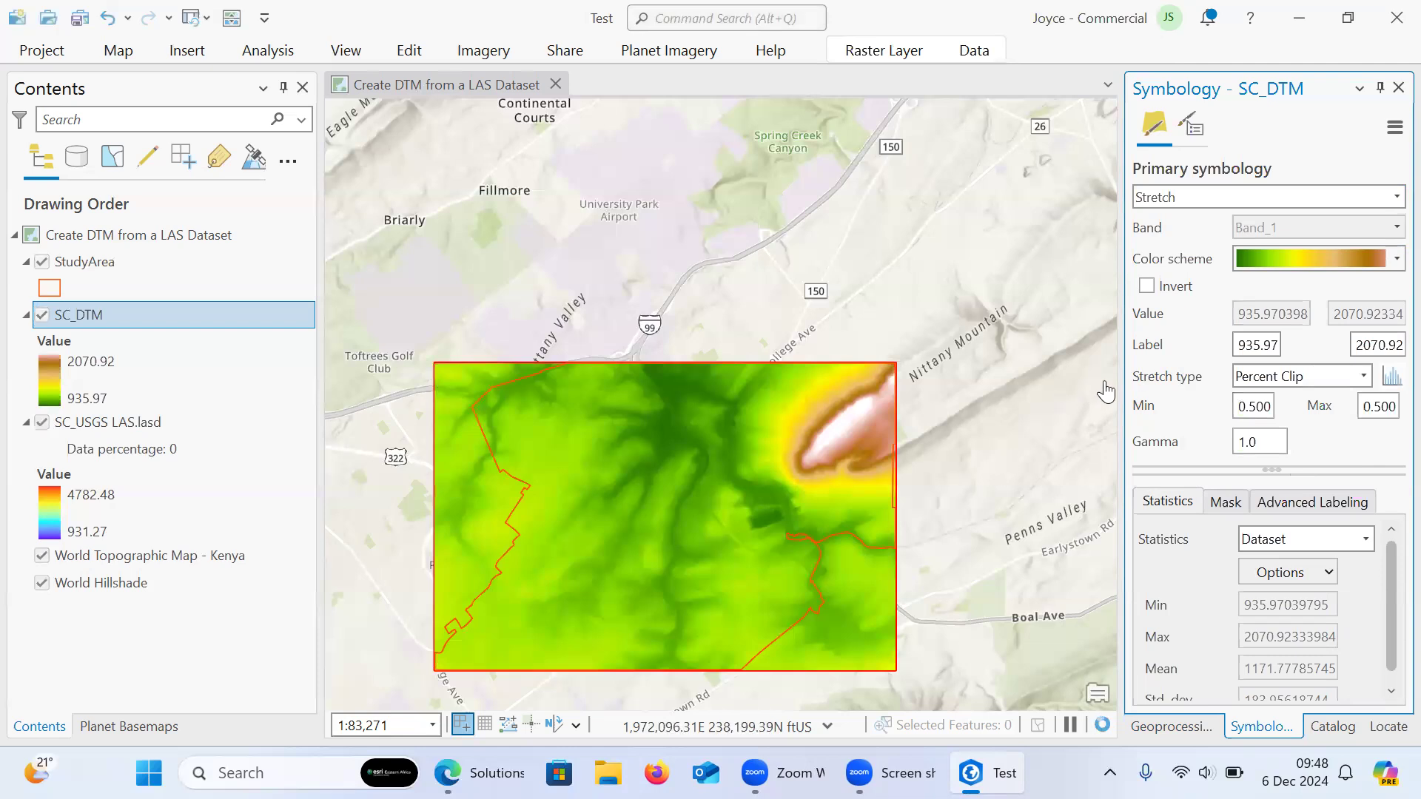
drag(1122, 374, 1187, 375)
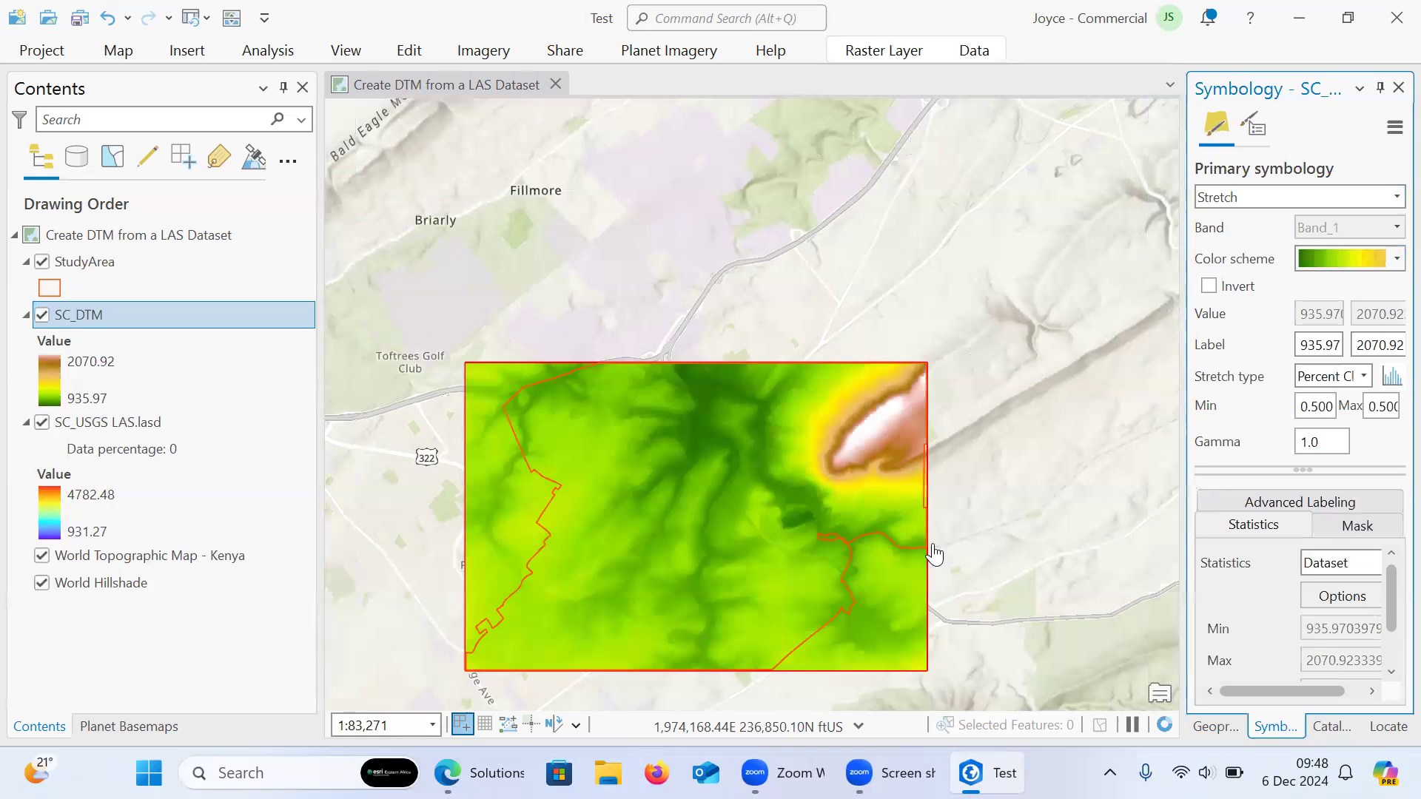